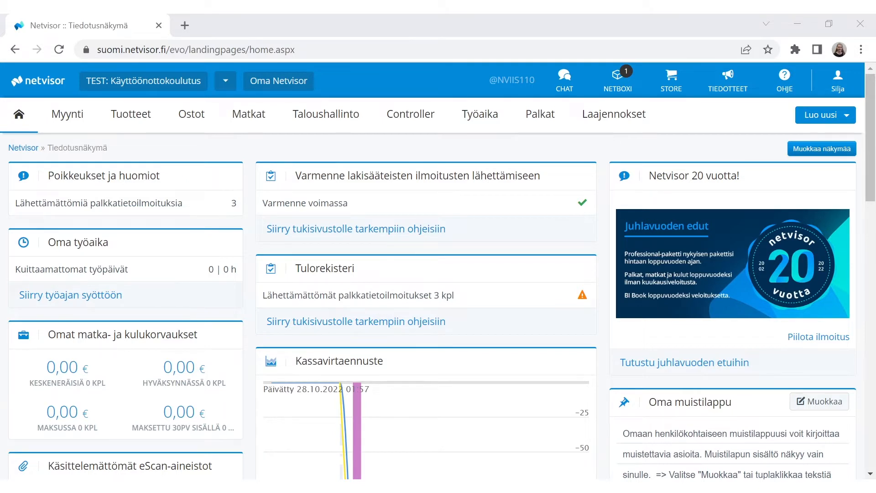
Open the travel compensation settings and review the mileage and per diem rates.
click(249, 114)
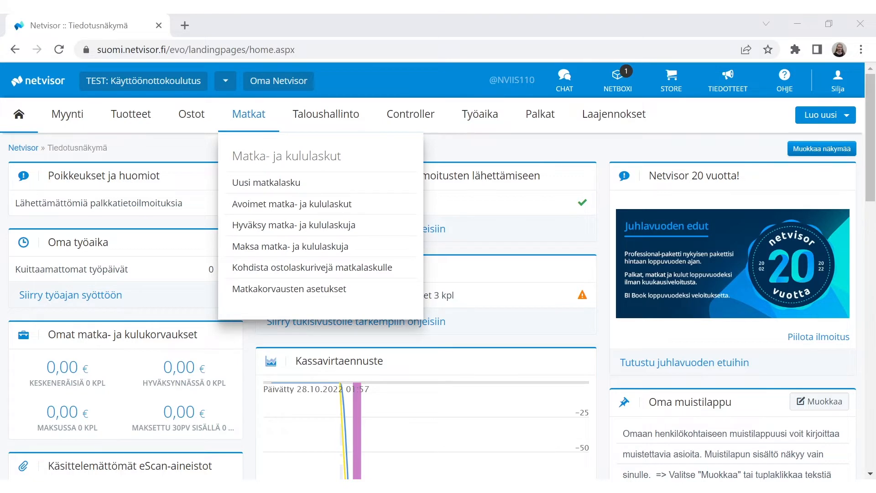
click(391, 292)
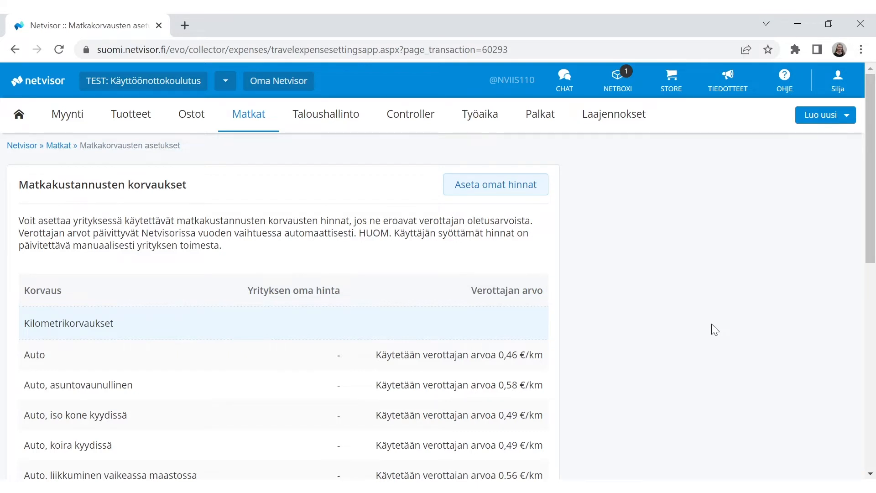
scroll(714, 329, down, 6)
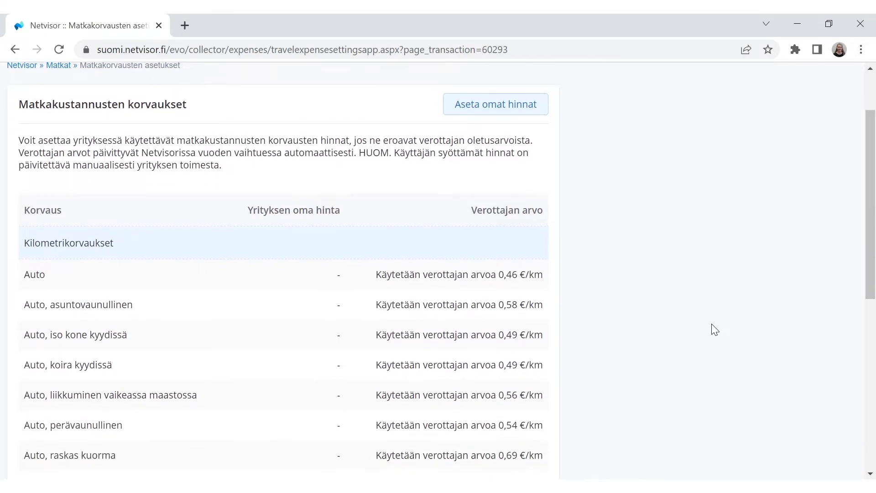
scroll(715, 330, down, 4)
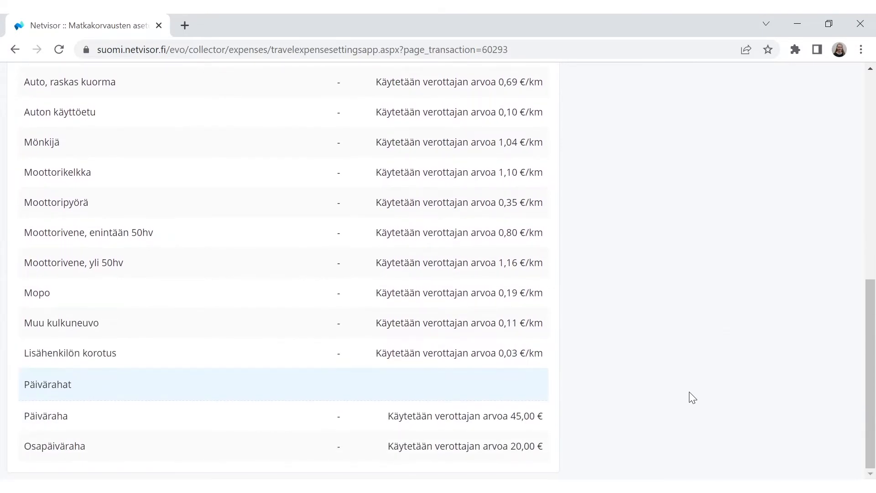
scroll(690, 397, up, 10)
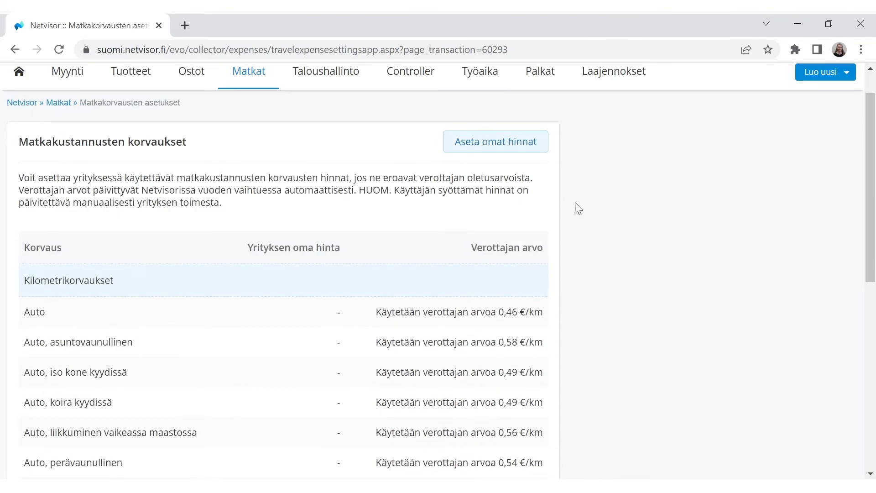
Set the company's own mileage prices to 0,20 for Auto and 0,01 for Lisähenkilön korotus.
click(454, 146)
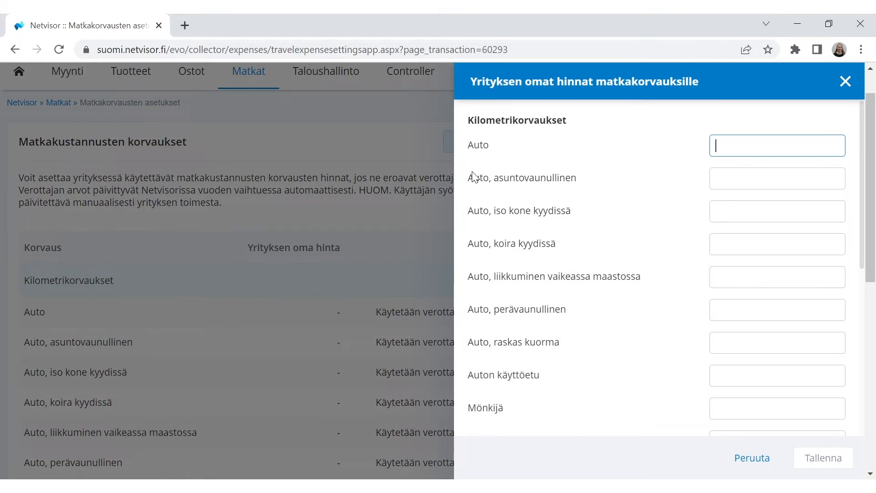
text(0,20)
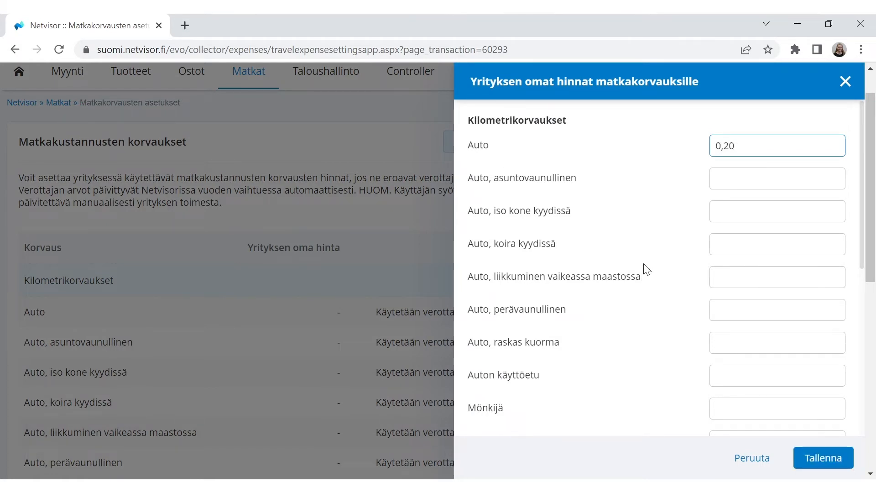
scroll(648, 269, down, 5)
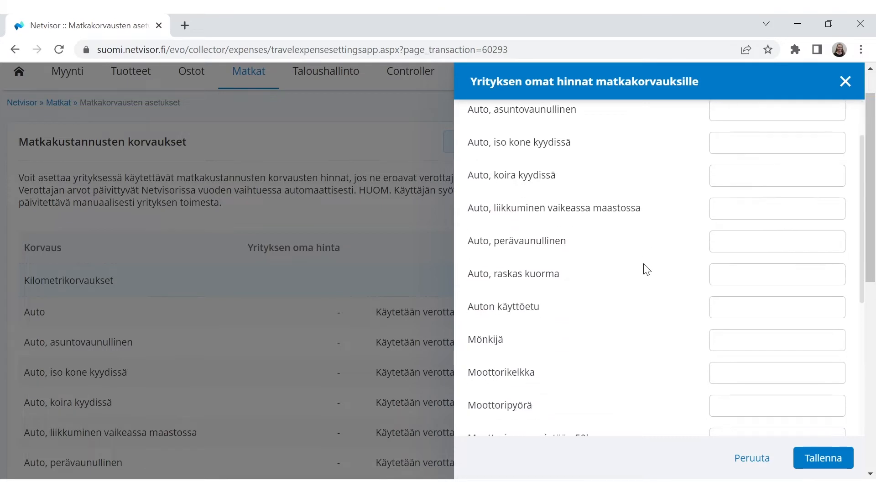
scroll(647, 270, down, 2)
click(759, 308)
text(0,01)
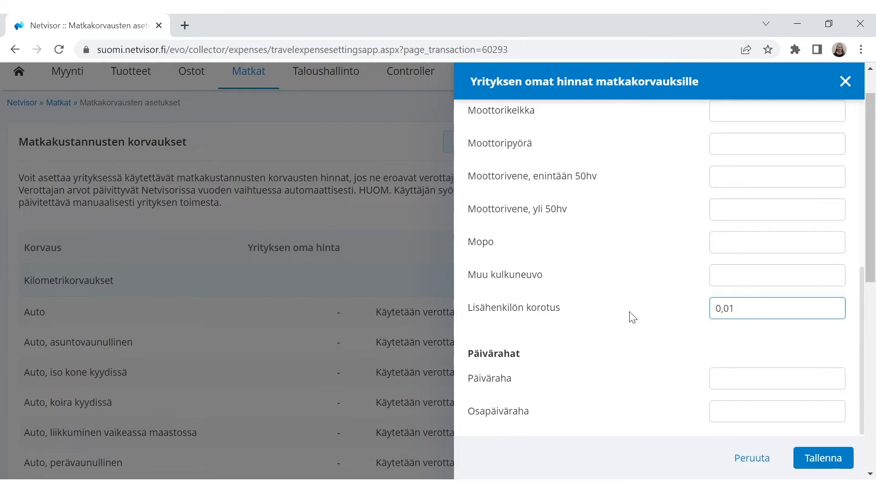
Set the company's own per diem prices to 20 for Päiväraha and 10 for Osapäiväraha, and save the prices.
scroll(639, 319, down, 2)
click(736, 377)
text(20)
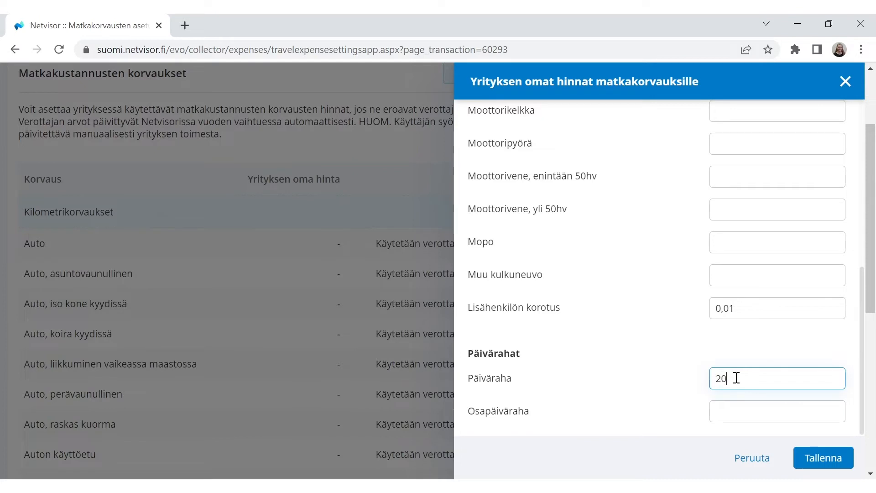
click(737, 407)
text(10)
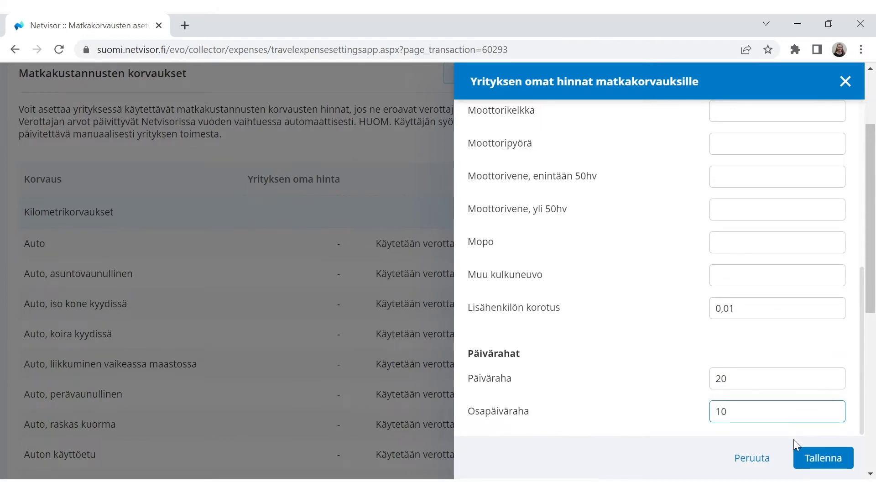
click(812, 464)
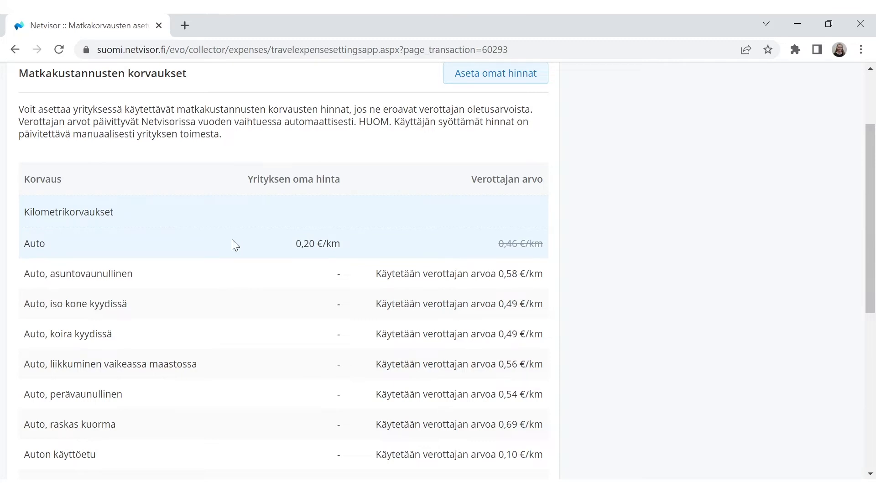
Create a new travel claim titled "Testi" with the first listed employee as the participant.
scroll(232, 240, down, 8)
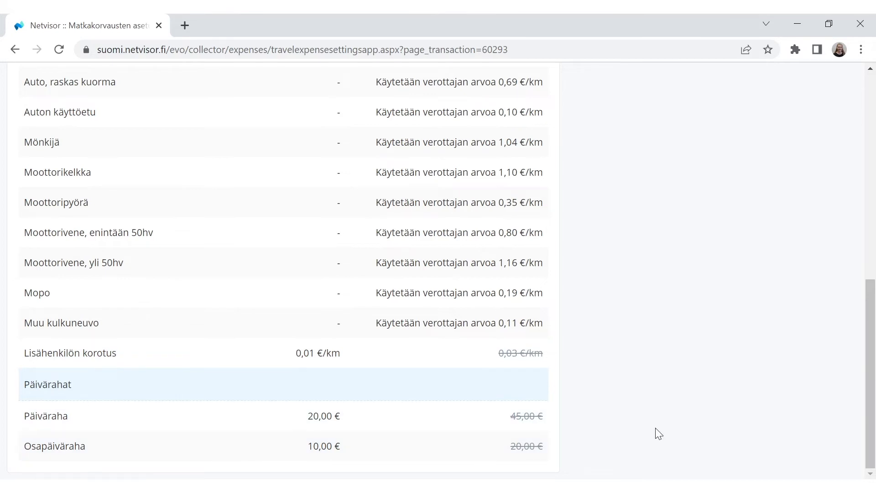
scroll(659, 433, up, 10)
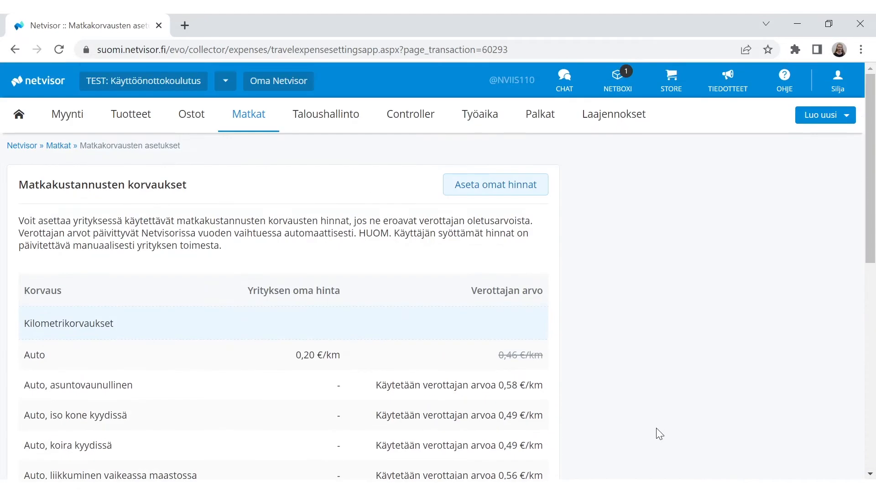
mouse_move(249, 120)
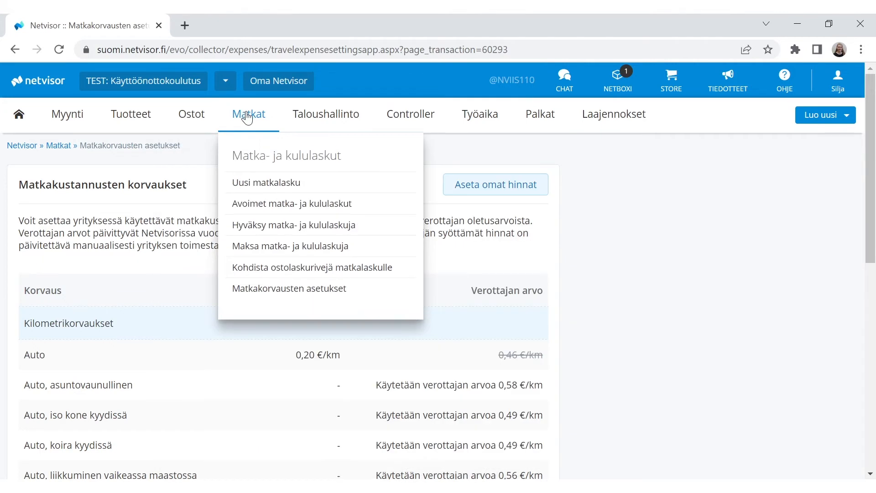
click(252, 188)
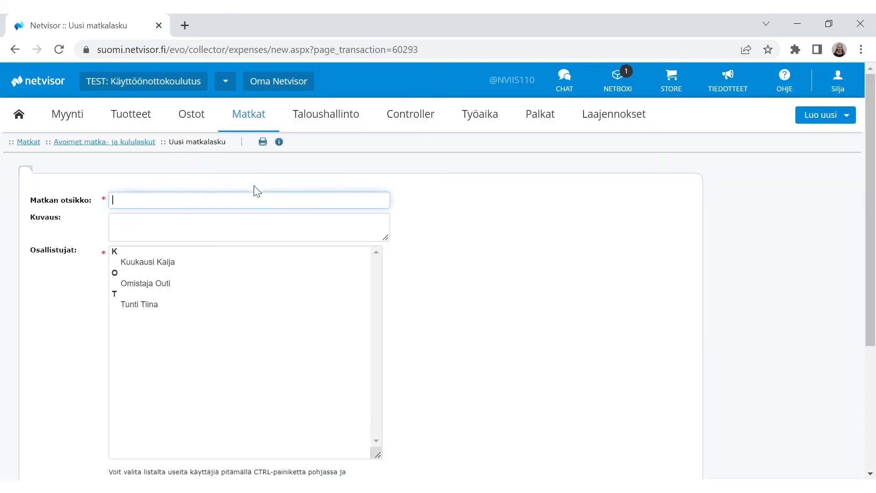
text(Testi)
key(Tab)
click(162, 262)
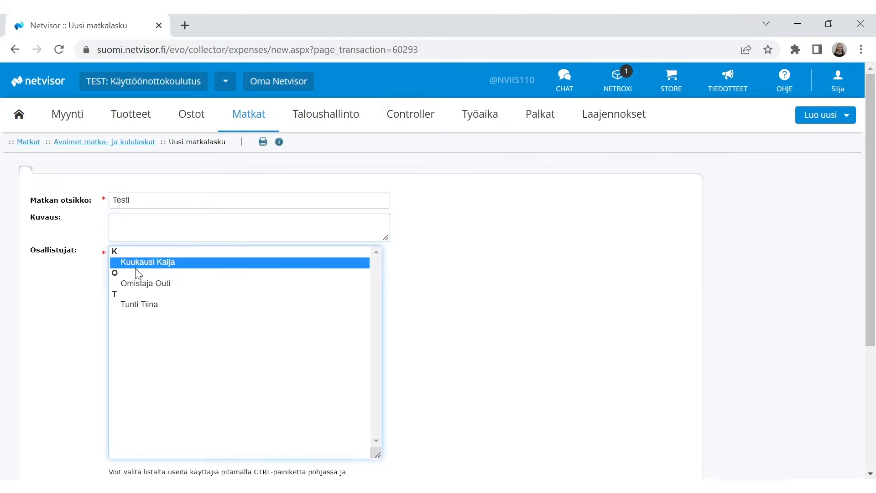
scroll(61, 365, down, 4)
click(44, 323)
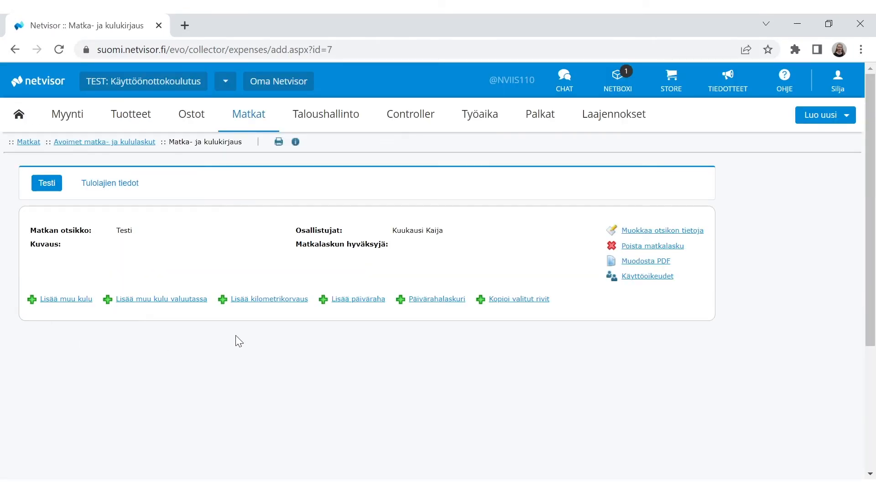
Add a mileage compensation row of type Auto with 2 people on board and a quantity of 100.
click(270, 300)
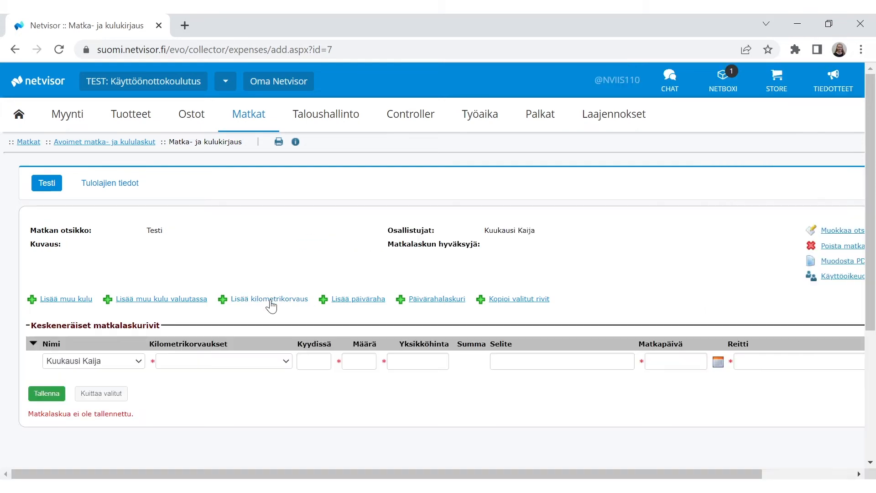
click(242, 368)
click(231, 221)
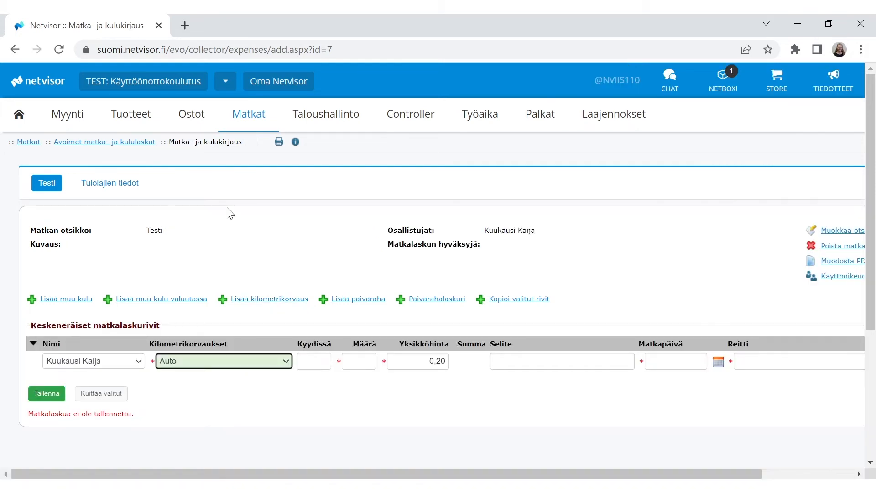
click(310, 361)
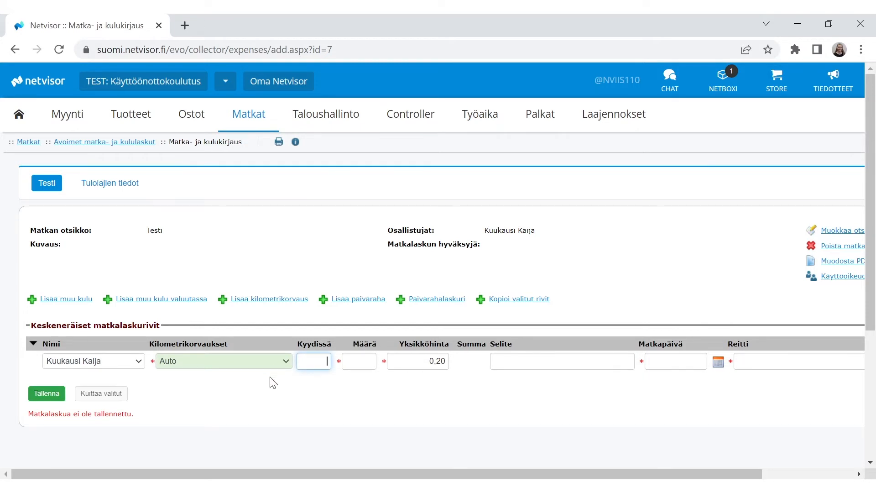
text(2)
click(354, 356)
text(100)
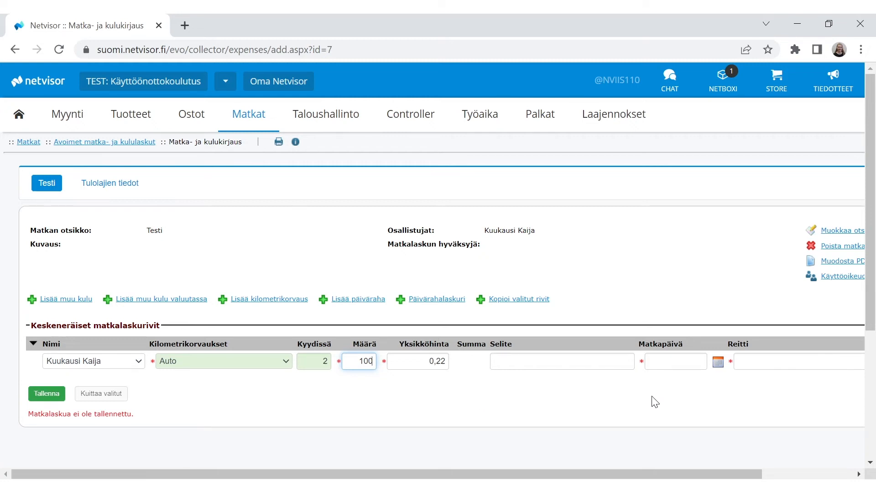
Set the mileage row's travel date to 28.10.2022 and its route to "Osoite - Osoite", and save the row.
click(719, 363)
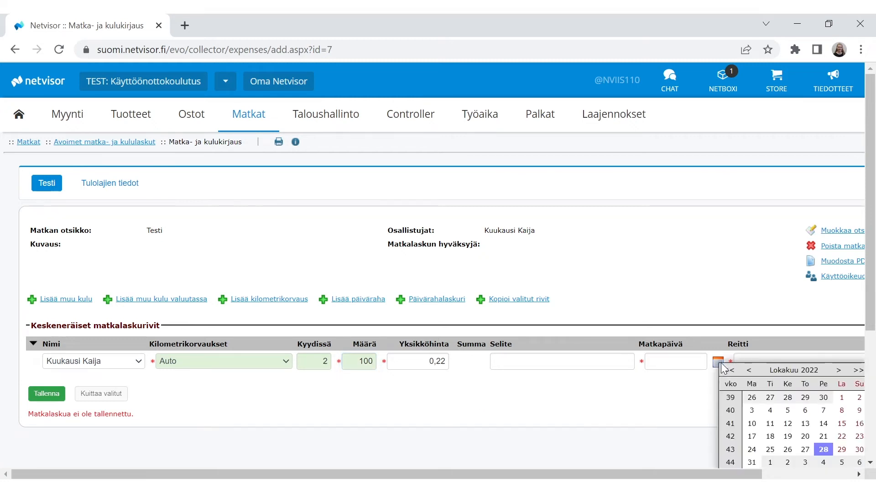
click(824, 449)
click(776, 362)
text(O)
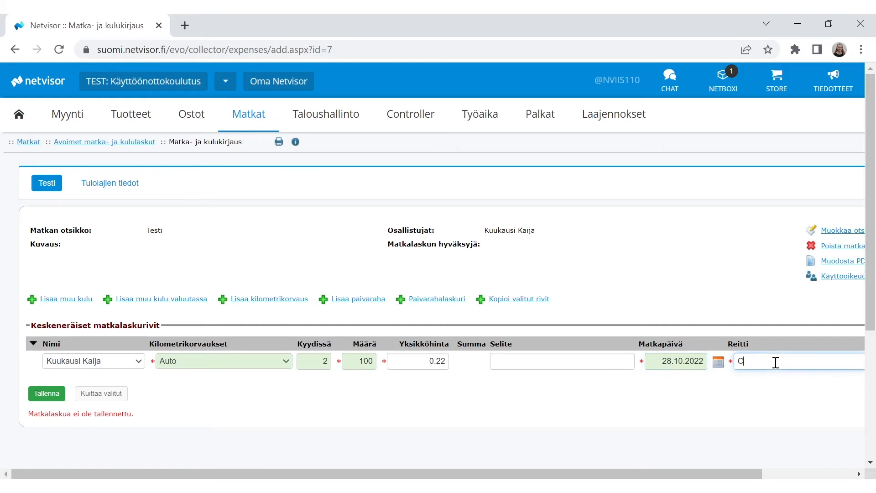
text(so)
text(- Osoite)
click(44, 402)
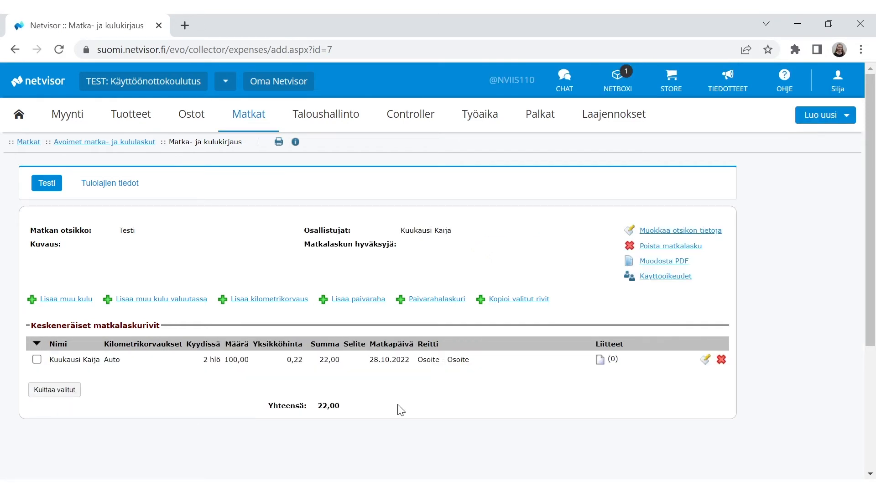
Start a new trip in the per diem calculator with the start time 28.10.2022 08:00.
click(428, 301)
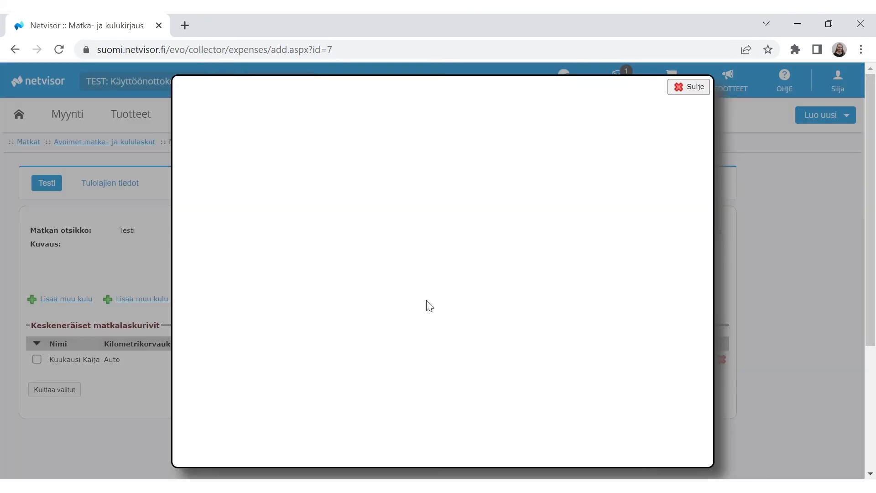
click(467, 296)
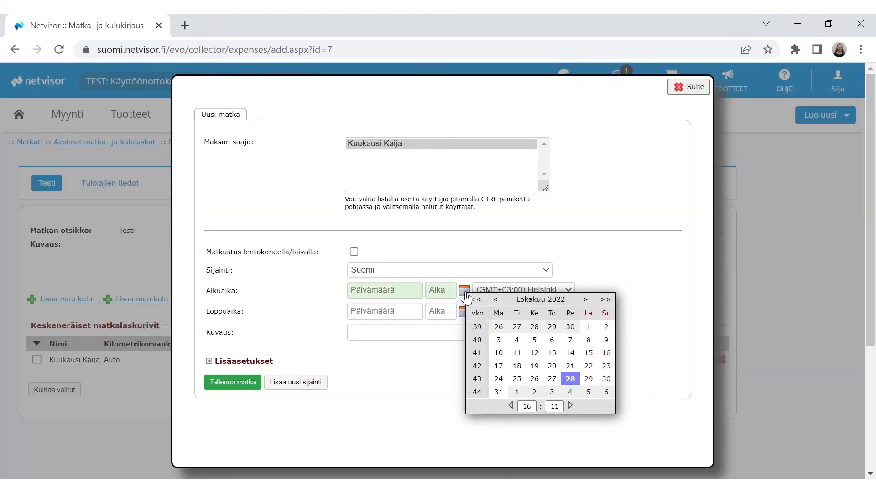
click(567, 388)
click(440, 290)
double_click(441, 290)
text(08:00)
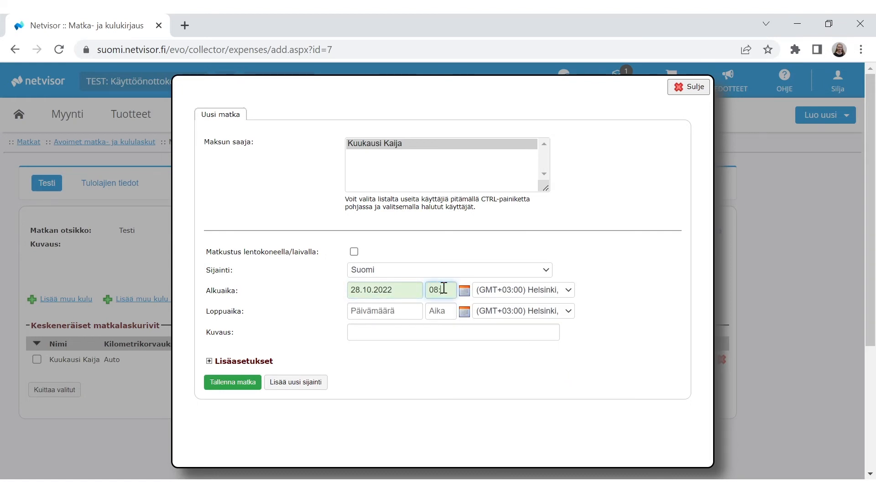
Set the trip's end time to 29.10.2022 16:00 and save the trip.
click(464, 312)
click(585, 402)
double_click(444, 311)
text(00)
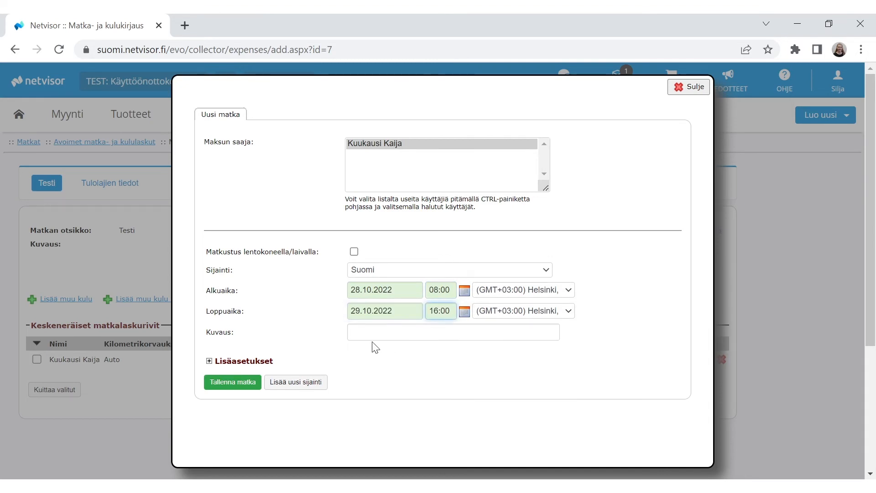
click(223, 386)
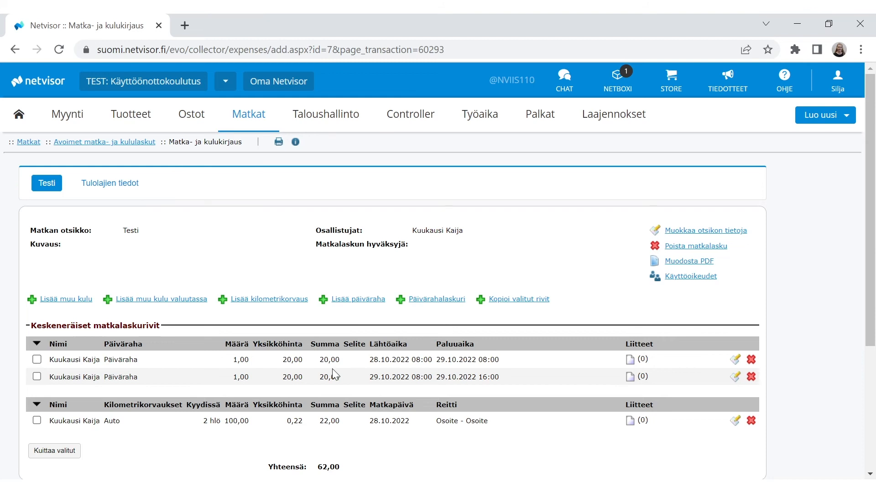
Add a second mileage compensation row of type Auto with a quantity of 100 and a unit price of 0,30.
click(276, 302)
scroll(307, 332, down, 1)
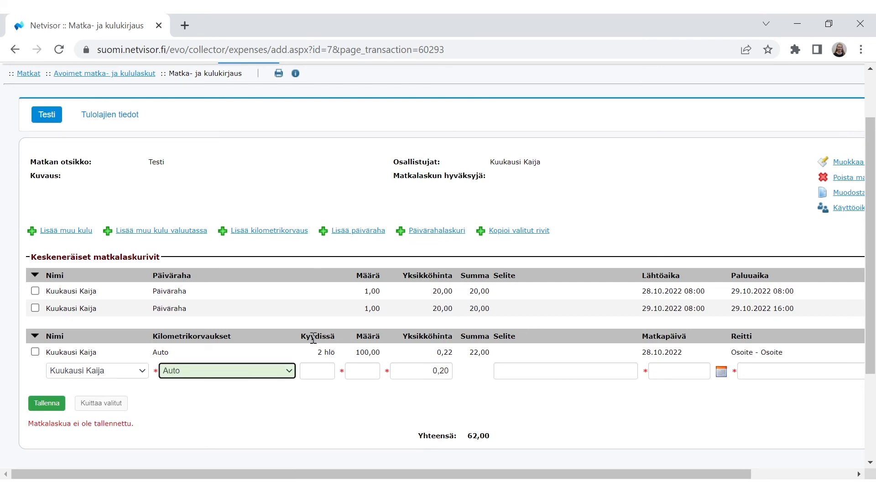
click(367, 370)
text(100)
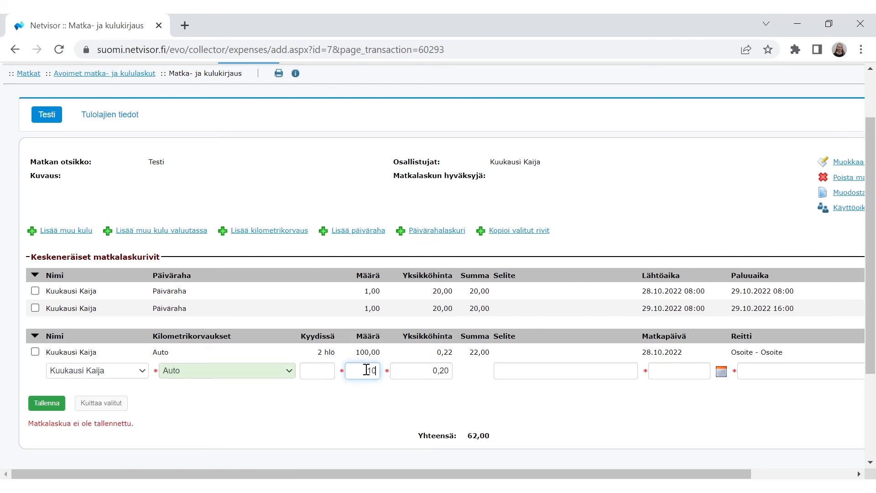
click(416, 375)
double_click(420, 371)
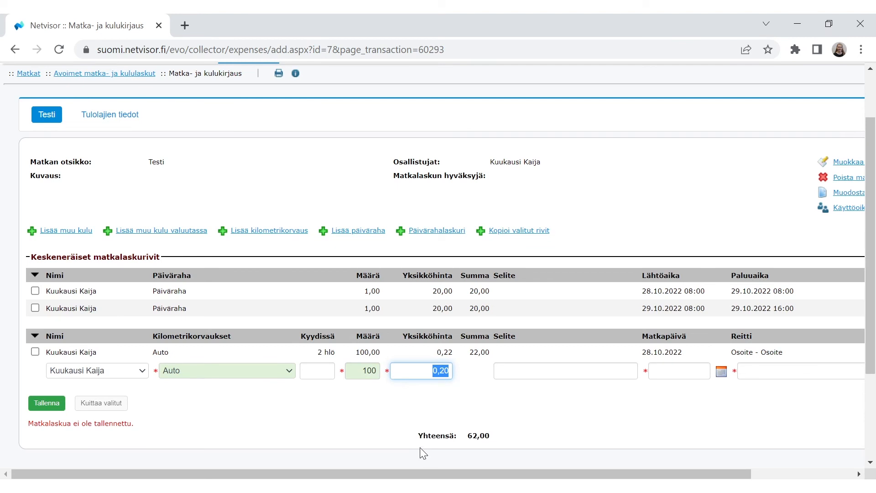
text(0,30)
Date the new mileage row 28.10.2022, copy the route "Osoite - Osoite" from the row above, and save it.
click(721, 372)
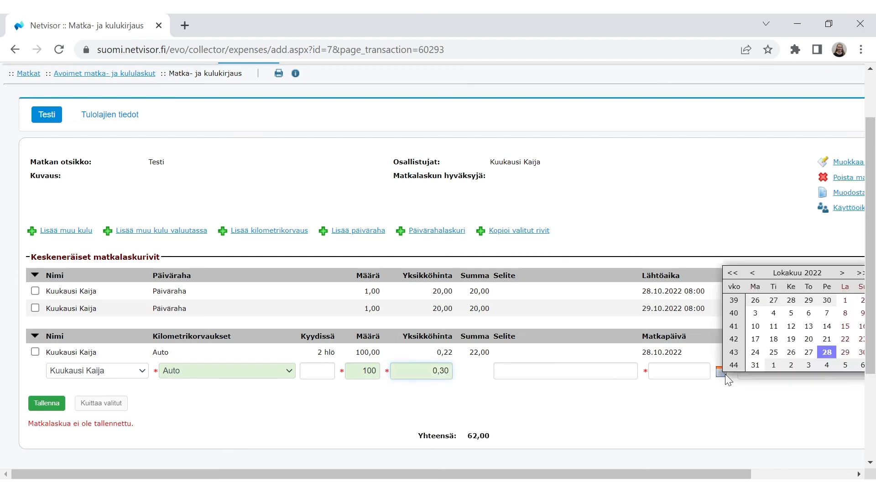
click(827, 352)
click(789, 374)
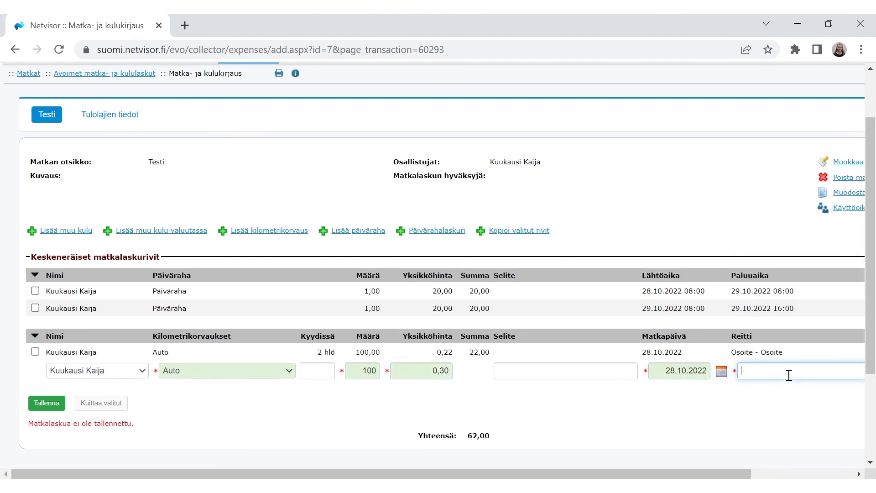
drag(794, 354, 735, 355)
key(ctrl+c)
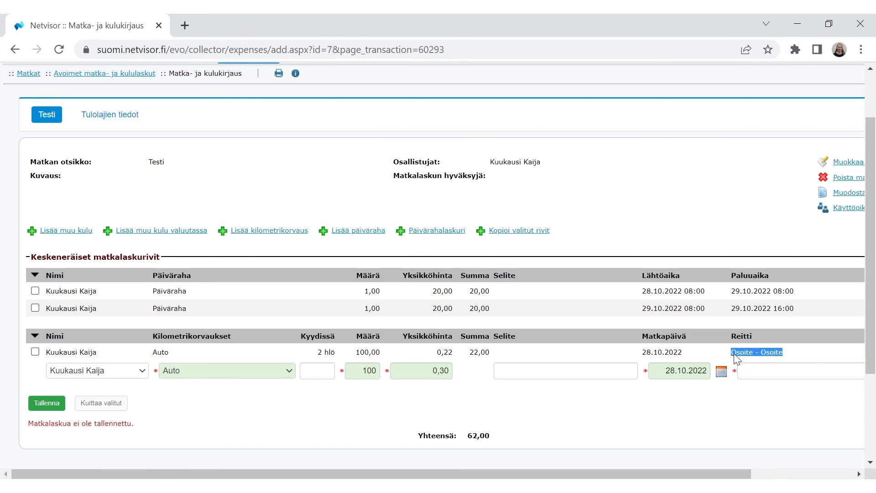
click(759, 377)
key(ctrl+v)
click(47, 410)
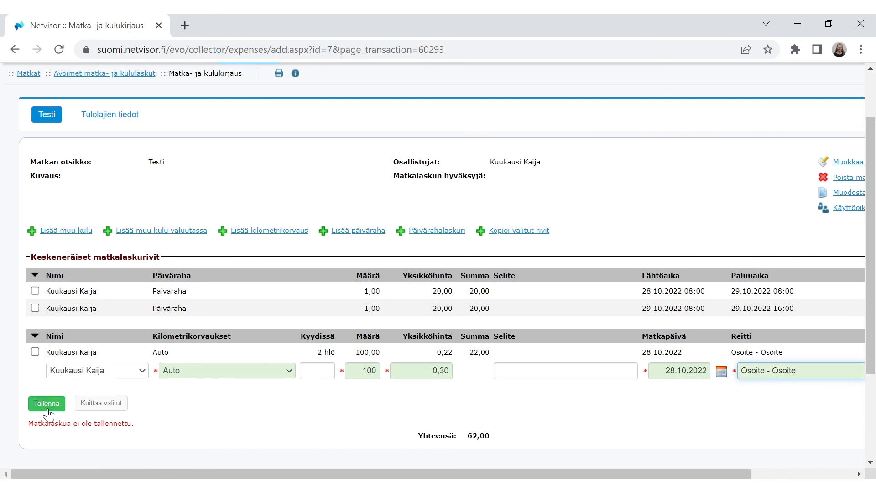